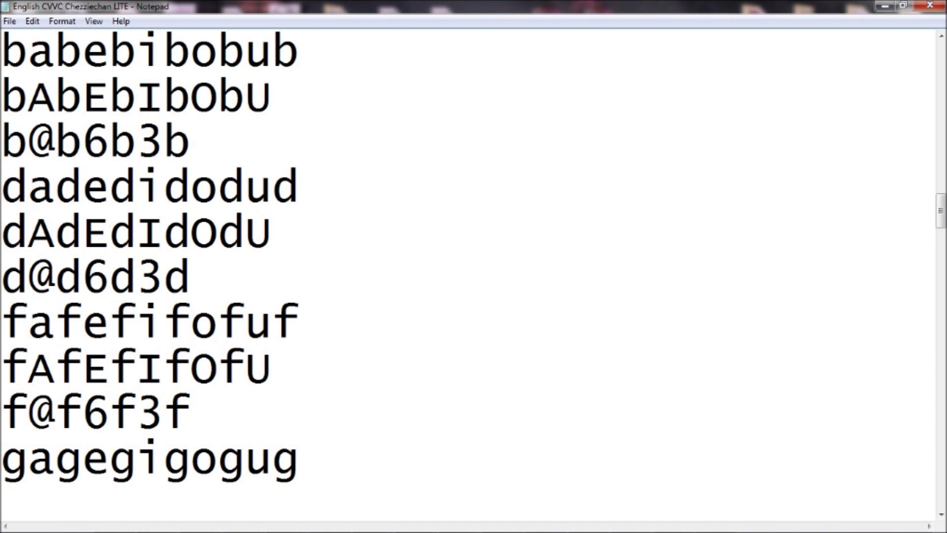
Type an ' <----' arrow marker in the reclist while bringing the zh, th, tth and tw lines into view.
type("<----")
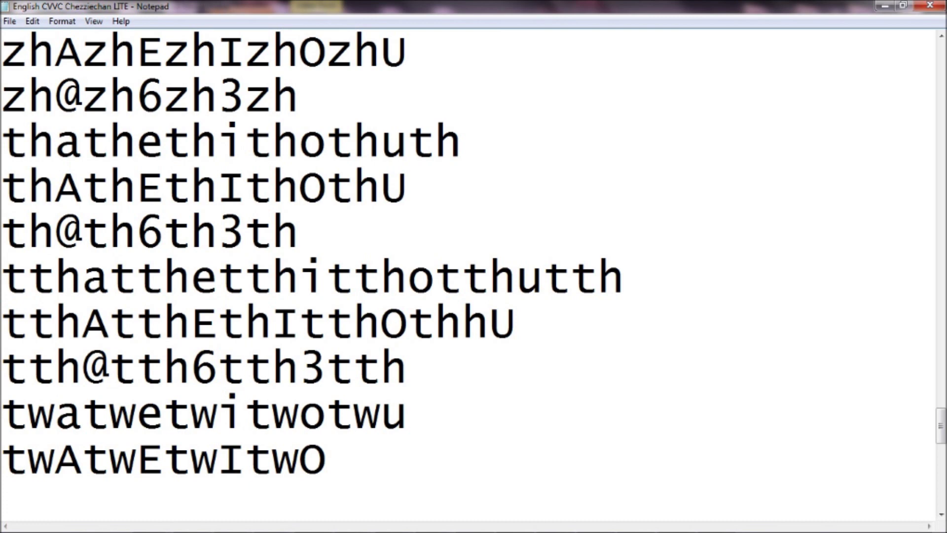
Add and remove ' <----' arrows after the tth, th and zh lines, ending on the twatwetwitwotwu line.
type("<----")
key("BackSpace")
key("BackSpace")
key("BackSpace")
key("BackSpace")
key("BackSpace")
key("BackSpace")
type("<----")
key("BackSpace")
key("BackSpace")
key("BackSpace")
key("BackSpace")
key("BackSpace")
key("BackSpace")
type("<----")
key("BackSpace")
key("BackSpace")
key("BackSpace")
key("BackSpace")
key("BackSpace")
key("BackSpace")
type("<----")
key("BackSpace")
key("BackSpace")
key("BackSpace")
key("BackSpace")
key("BackSpace")
key("BackSpace")
type("<----")
key("BackSpace")
key("BackSpace")
key("BackSpace")
key("BackSpace")
key("BackSpace")
key("BackSpace")
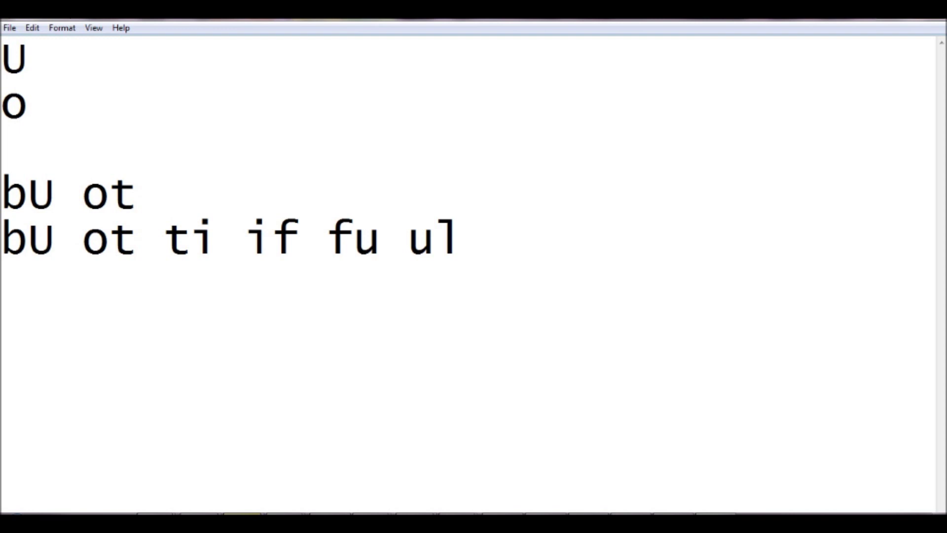
type("<----")
key("BackSpace")
key("BackSpace")
key("BackSpace")
key("BackSpace")
key("BackSpace")
key("BackSpace")
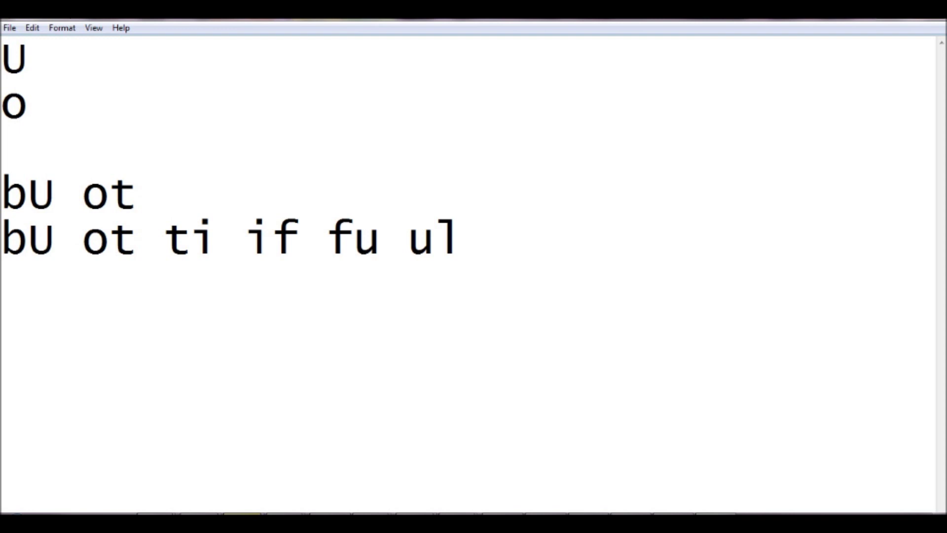